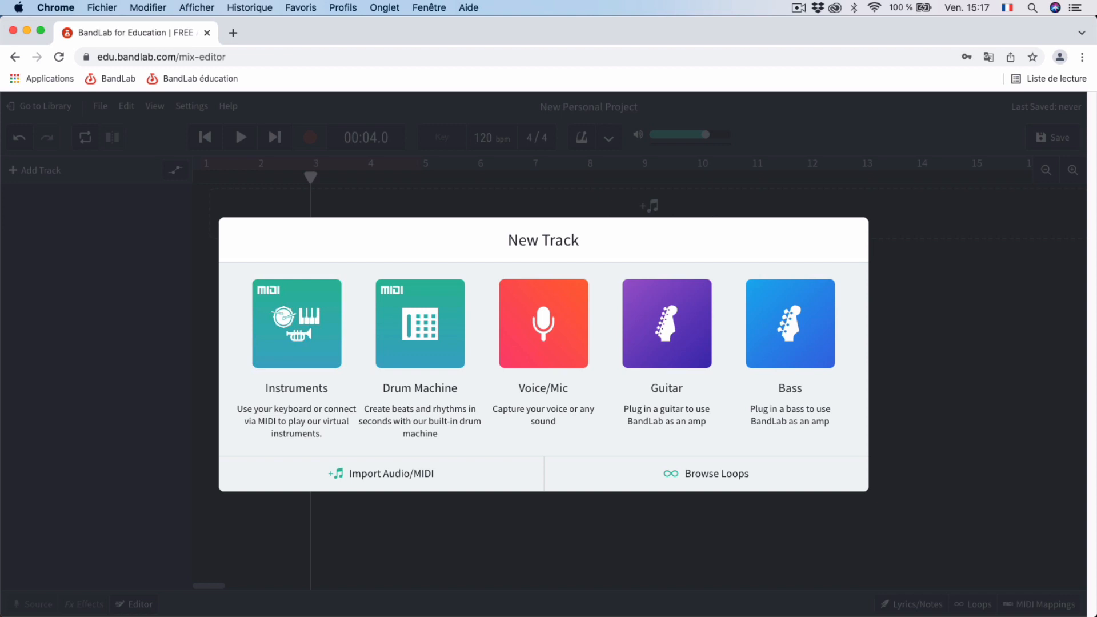
Step: Add an Instruments track, create an empty region spanning bars 1 to 4, and return the playhead to the start
left_click(292, 340)
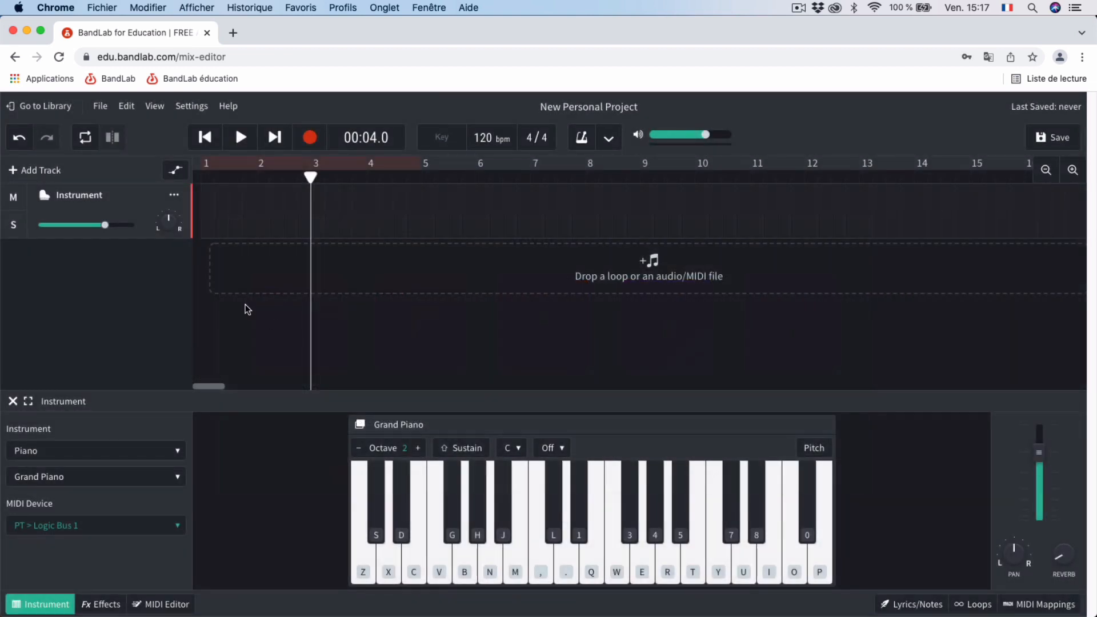
right_click(232, 202)
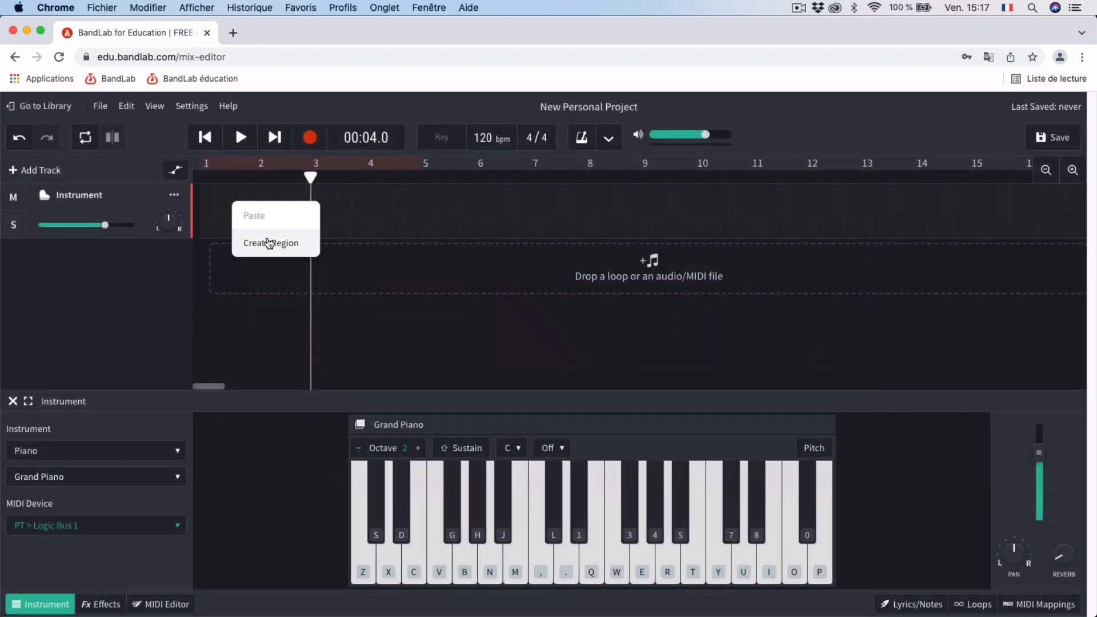
left_click(269, 243)
left_click_drag(413, 214, 303, 215)
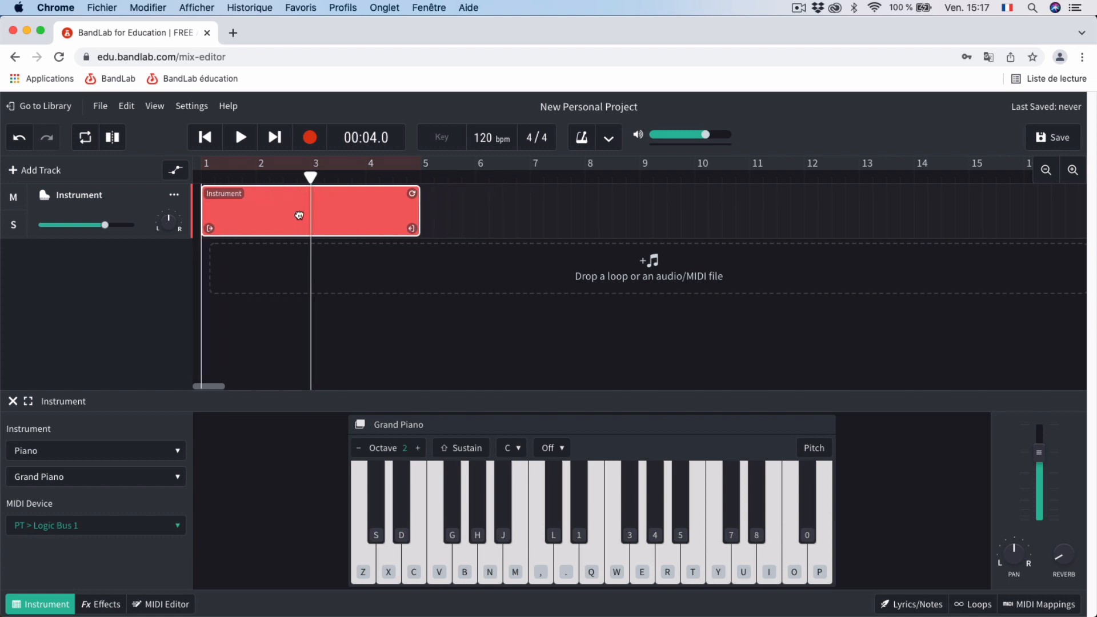
left_click_drag(309, 177, 201, 176)
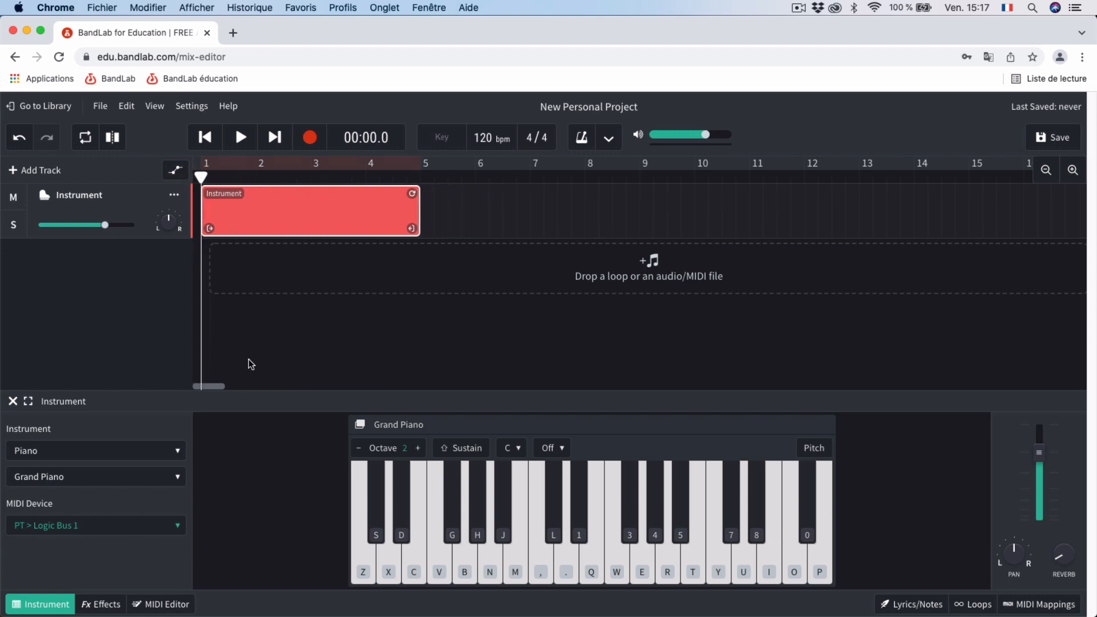
Step: Draw a C3 note in the region's MIDI editor at bar 1 and lengthen it to one full bar
left_click(162, 605)
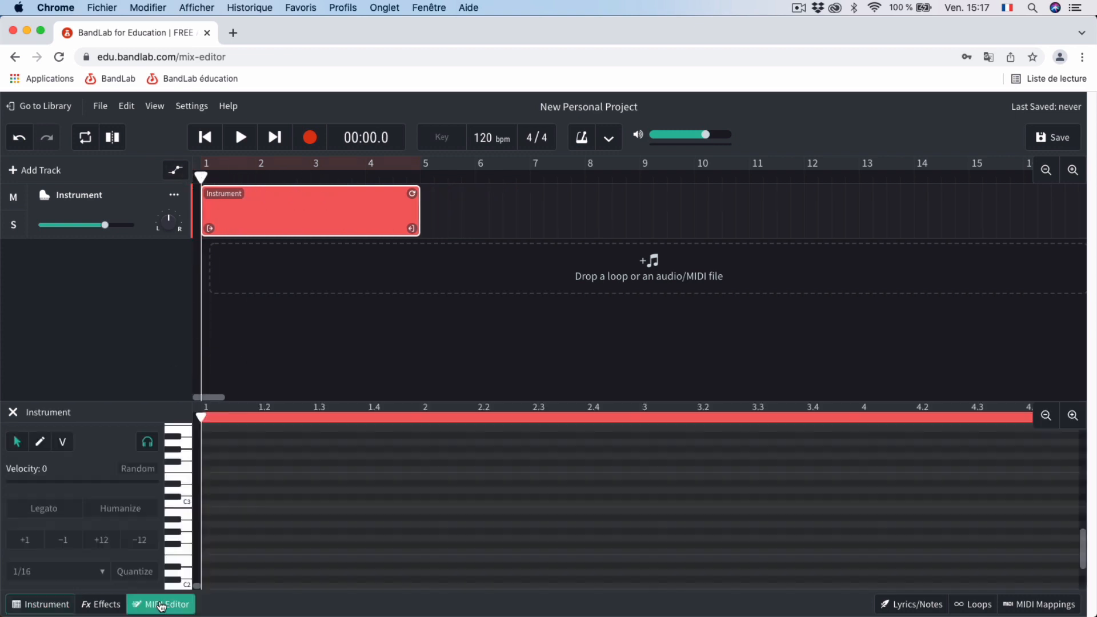
scroll(240, 523, "up", 3)
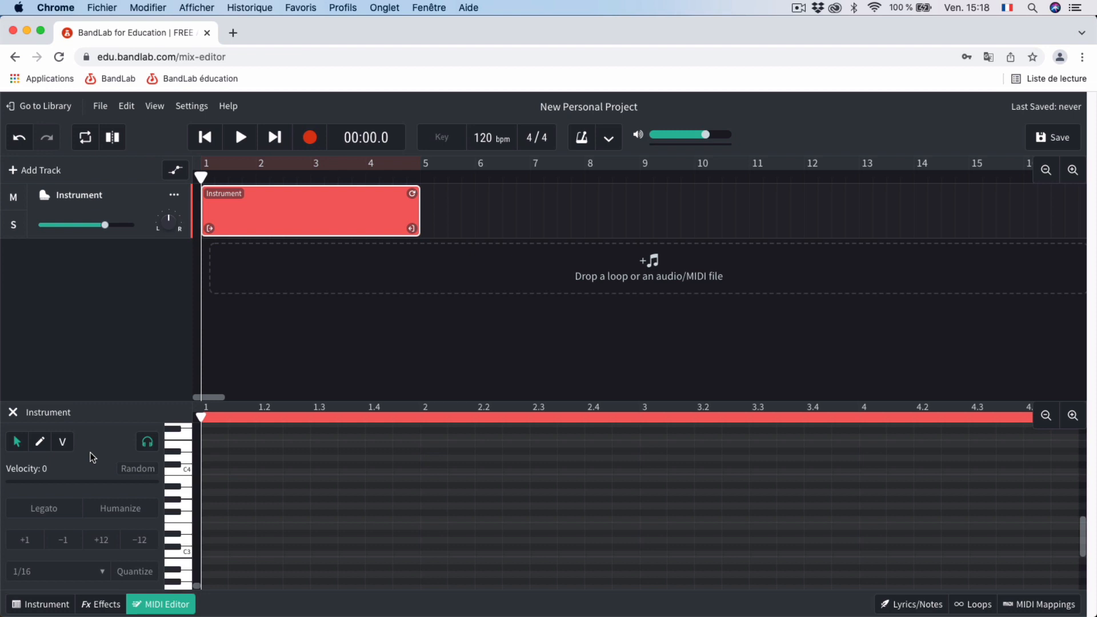
left_click(40, 444)
left_click(216, 553)
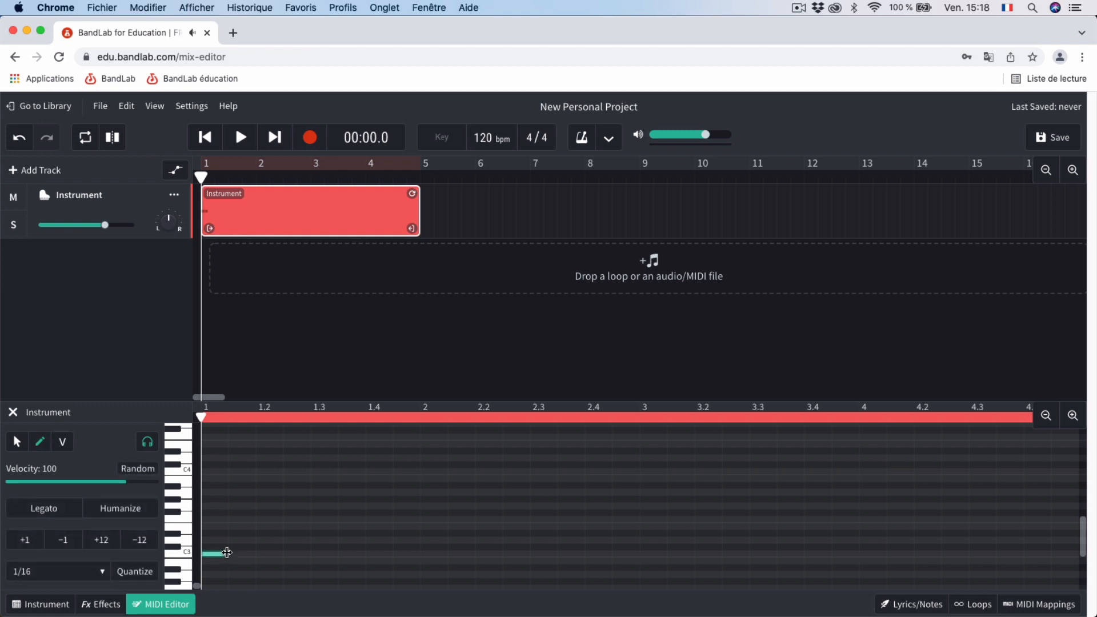
left_click_drag(228, 553, 419, 570)
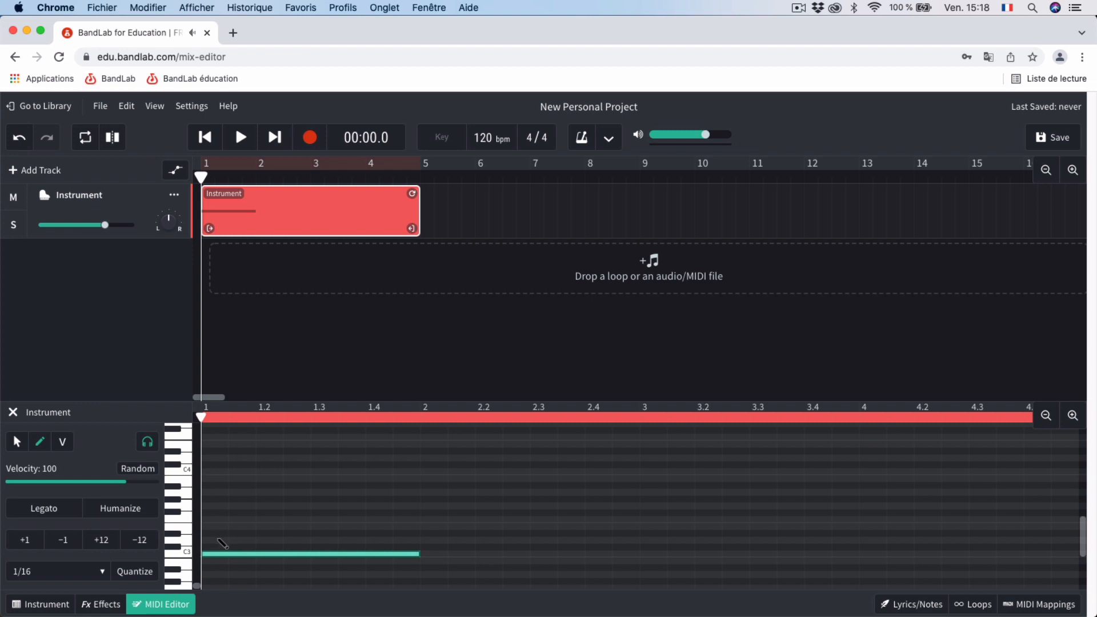
Step: Complete the C major scale above C3 in bar 1 with full-bar notes D3, E3, F3, G3, A3 and B3
left_click(219, 540)
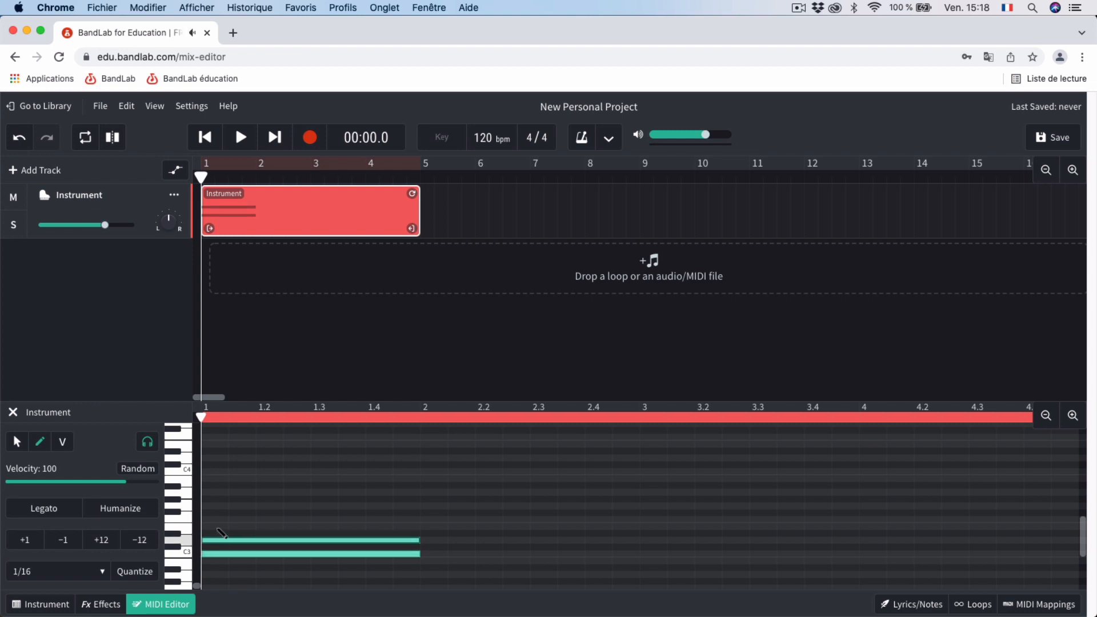
left_click(223, 525)
left_click(223, 519)
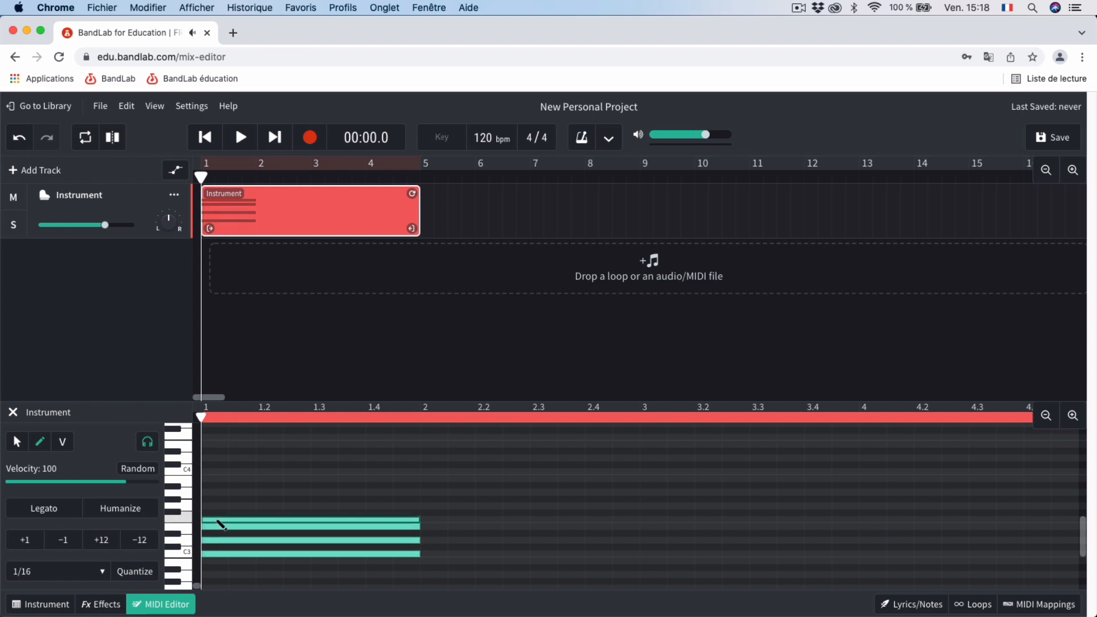
left_click(223, 507)
left_click(222, 493)
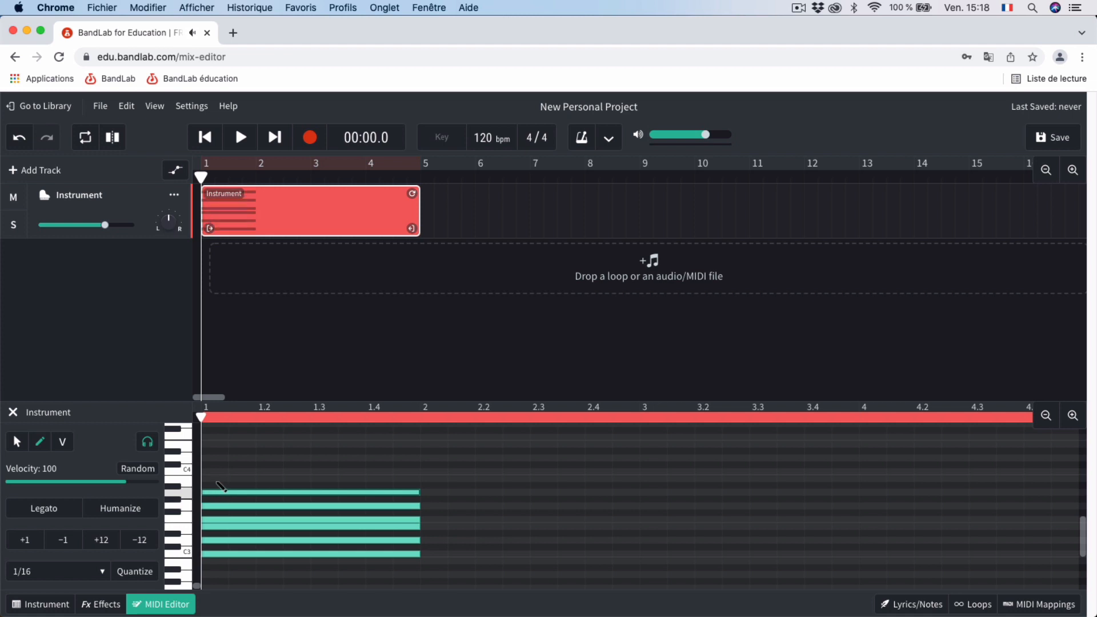
left_click(223, 479)
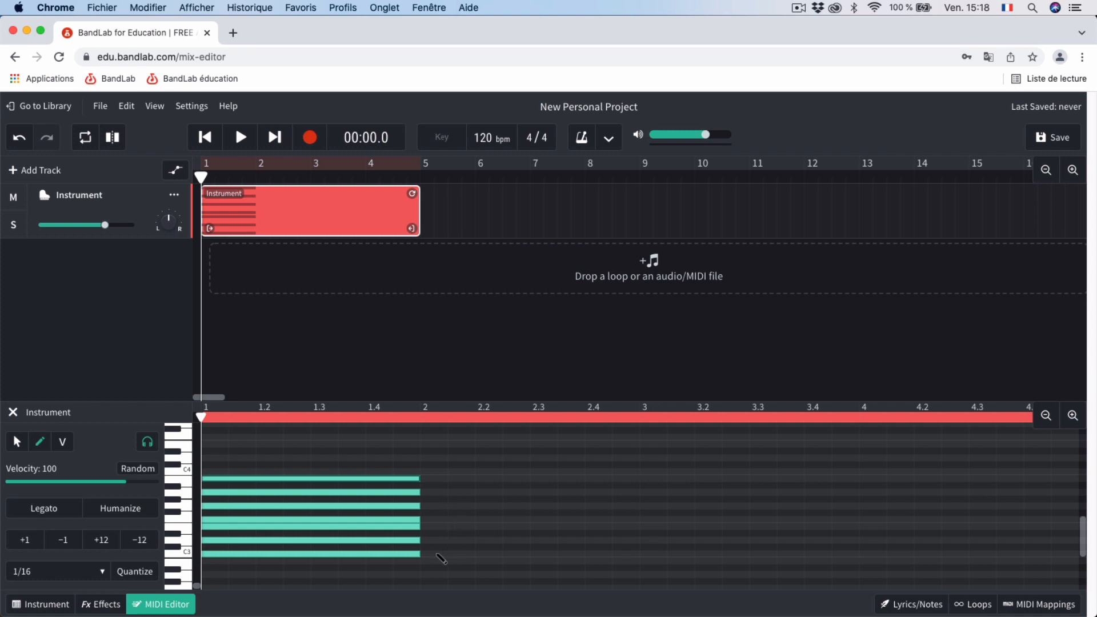
Step: Draw a full-bar chord of C3, E3 and G3 in bar 2 and play it back
left_click(436, 554)
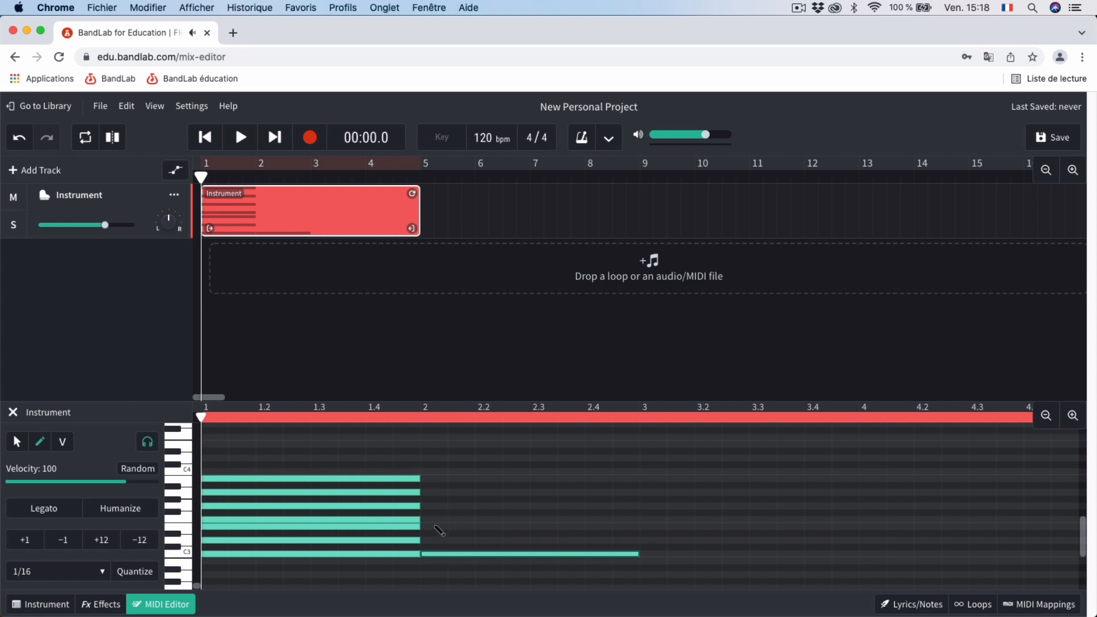
left_click(436, 526)
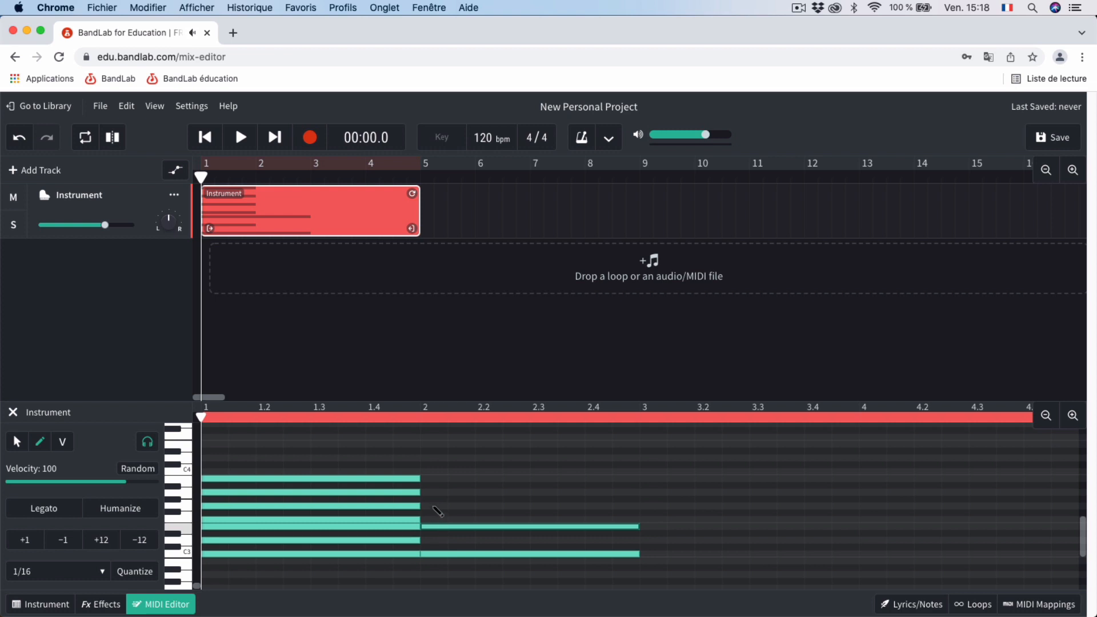
left_click(435, 506)
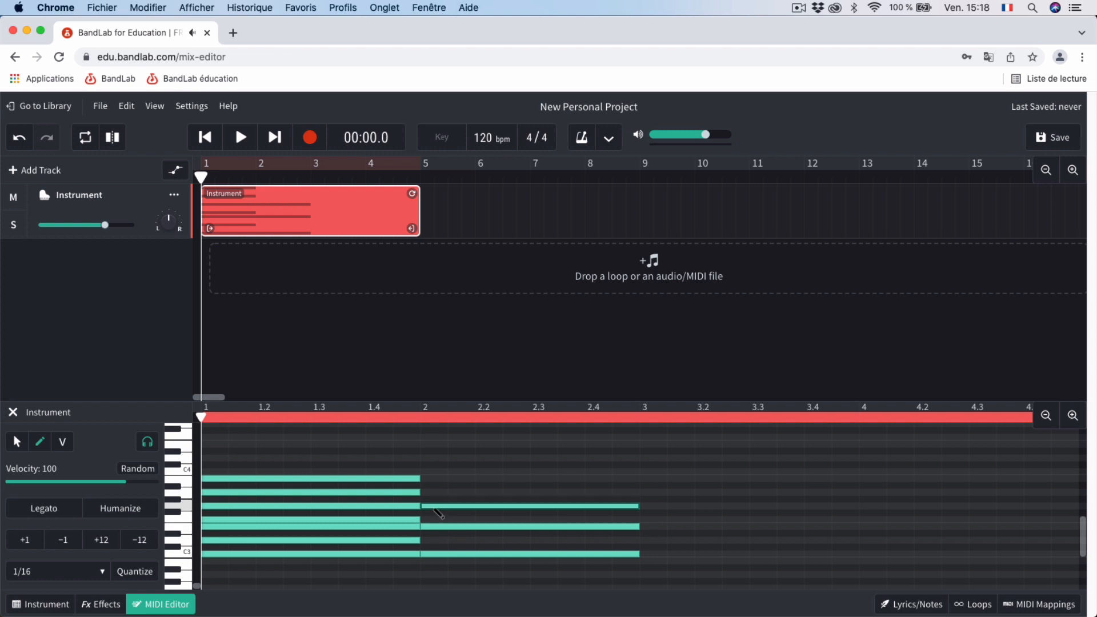
left_click(421, 419)
key("space")
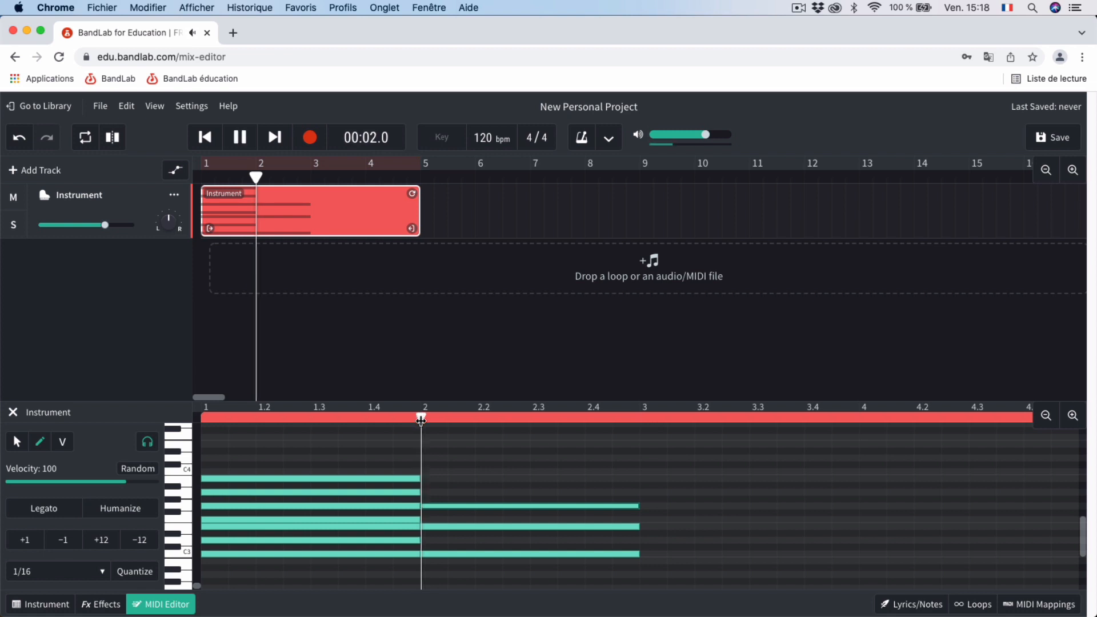
key("space")
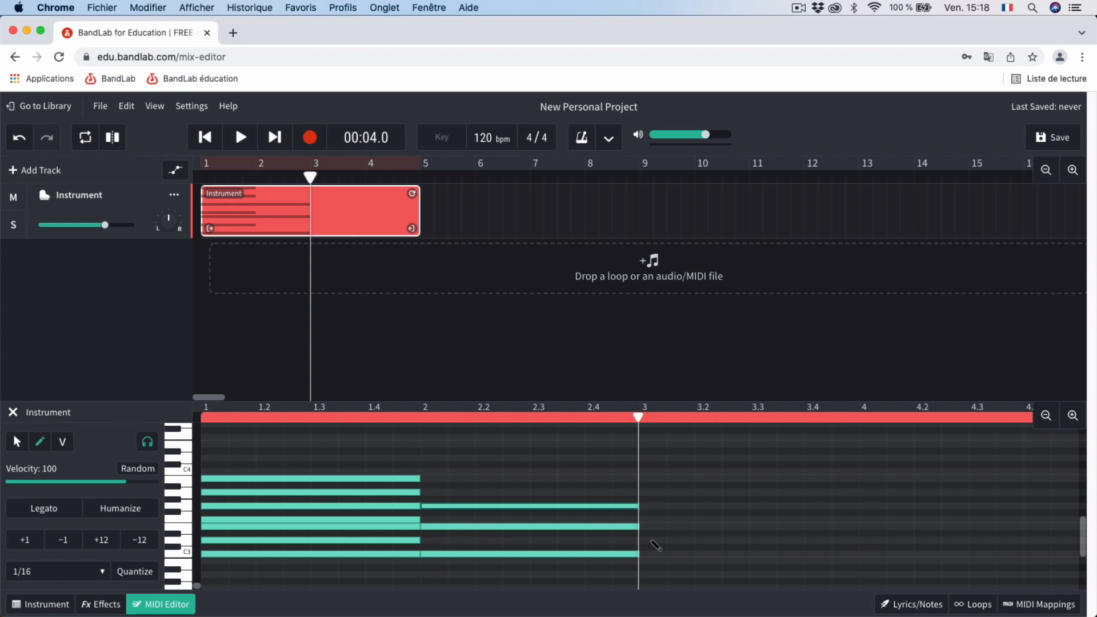
Step: Draw a full-bar chord of D3, F3 and A3 in bar 3 and play it back
left_click(649, 540)
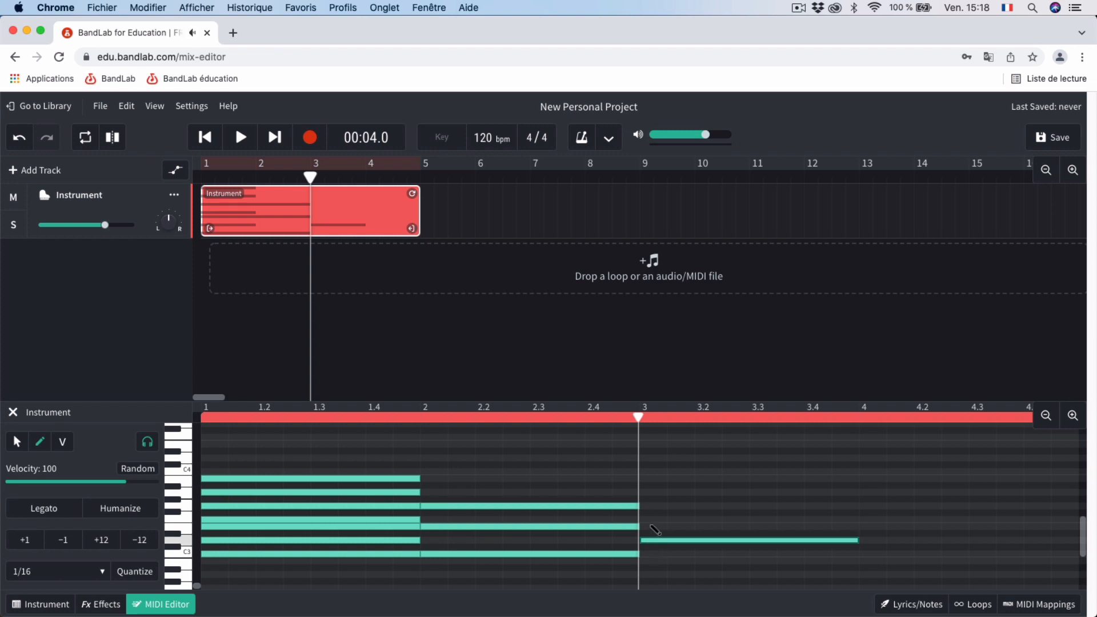
left_click(651, 521)
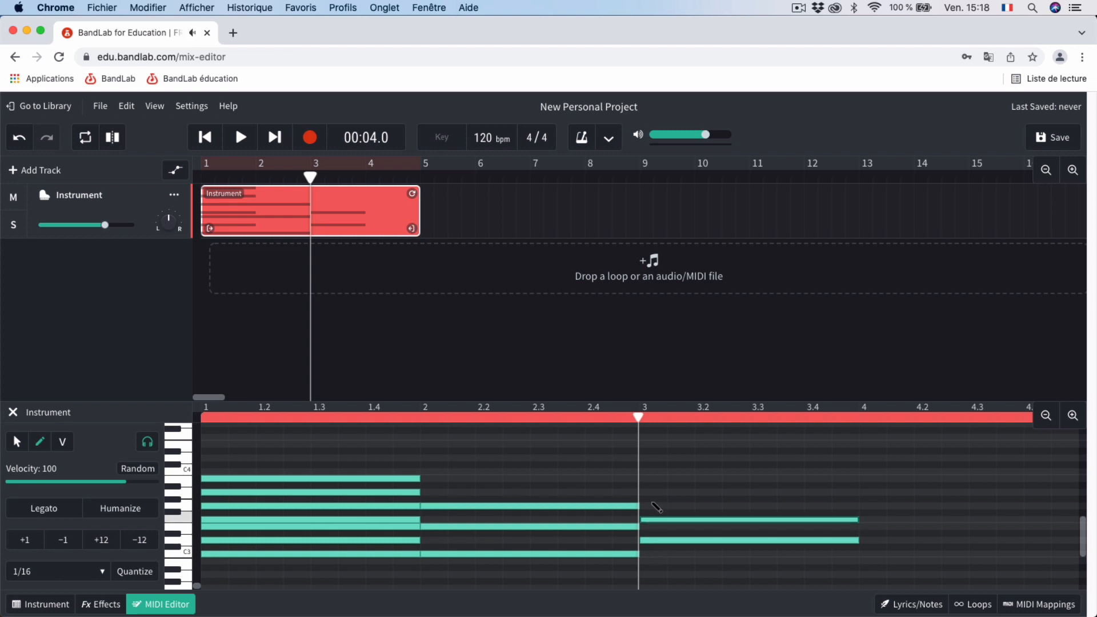
left_click(651, 492)
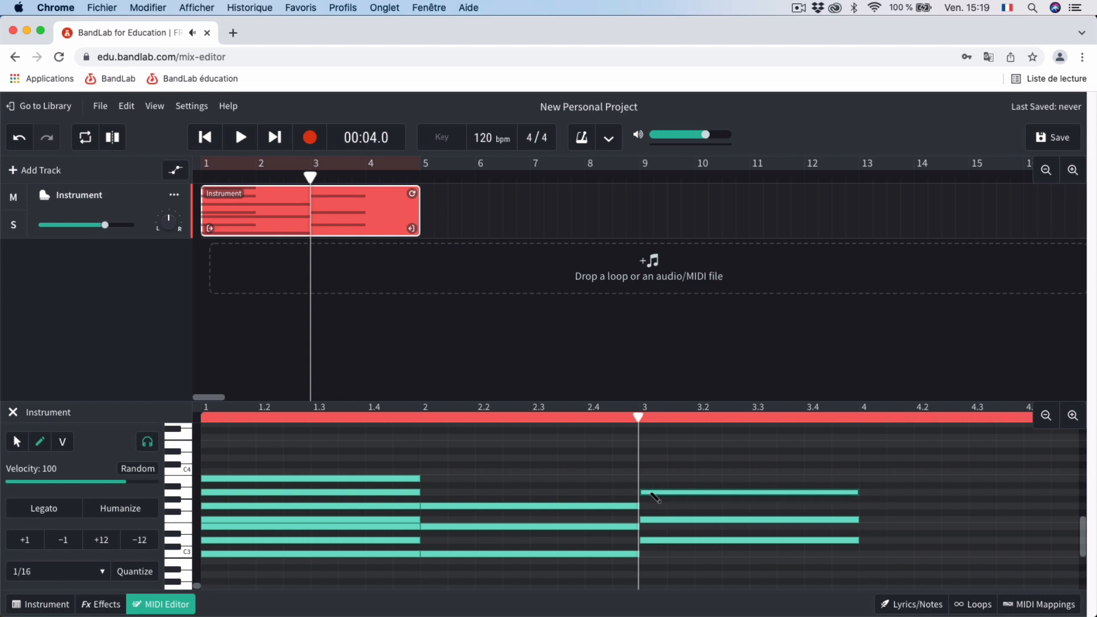
key("space")
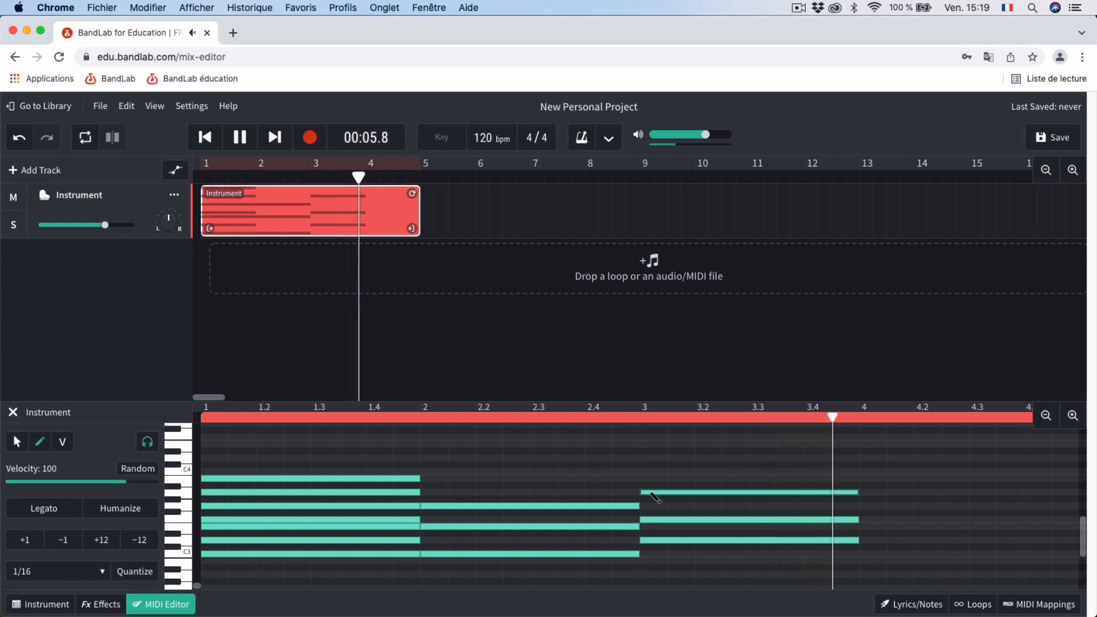
key("space")
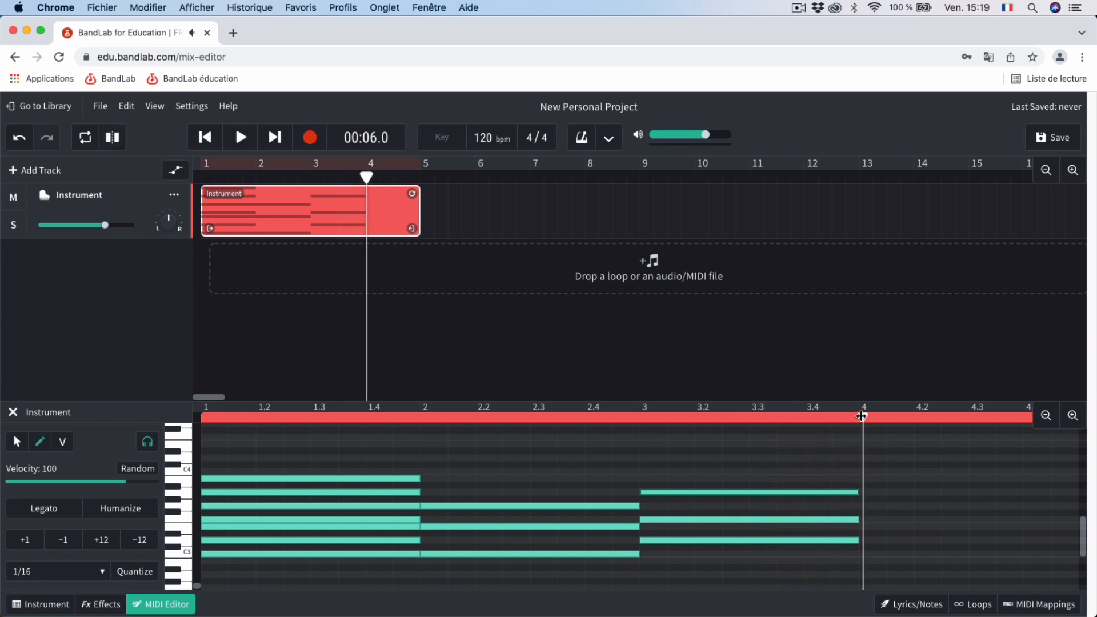
Step: Draw a full-bar chord of G3, B3 and D4 plus a low D3 in bar 4, and play it back from the bar's start
left_click(860, 417)
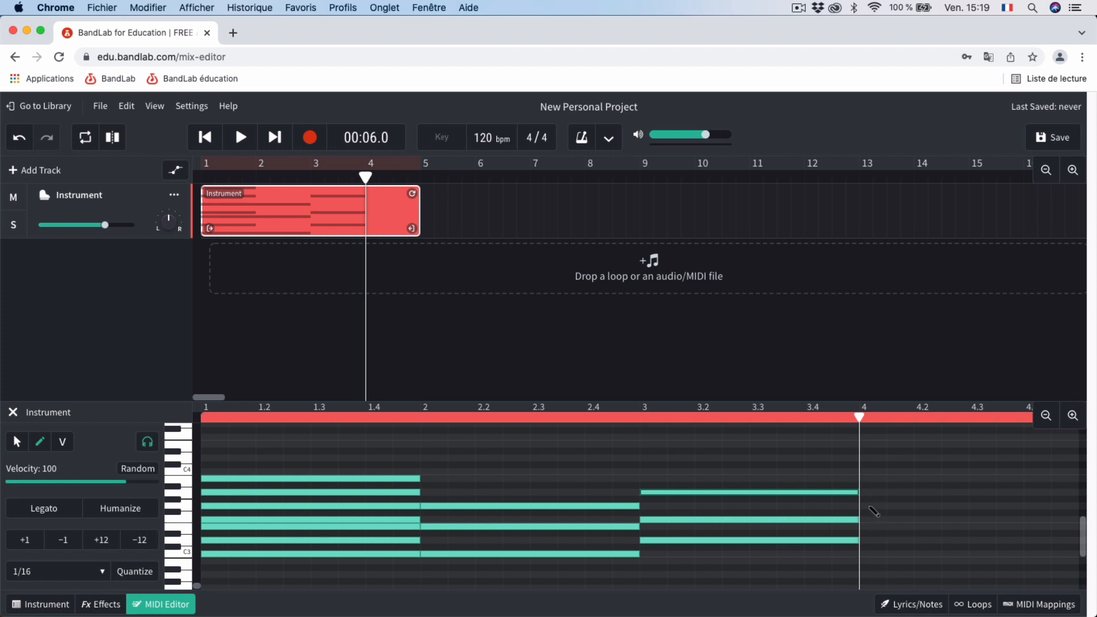
left_click(871, 506)
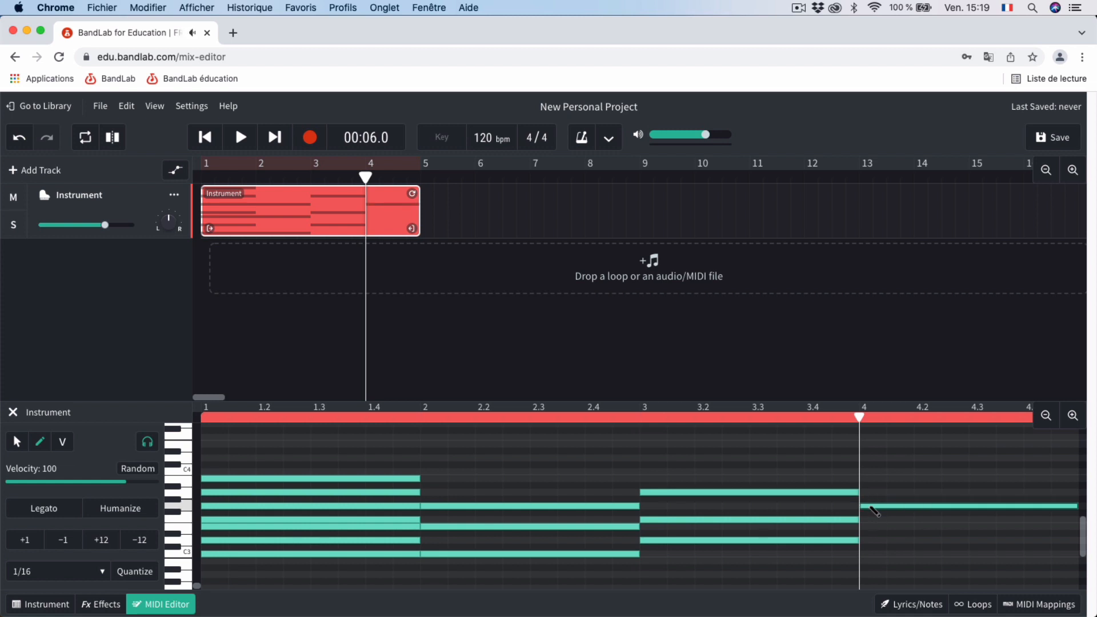
left_click(879, 480)
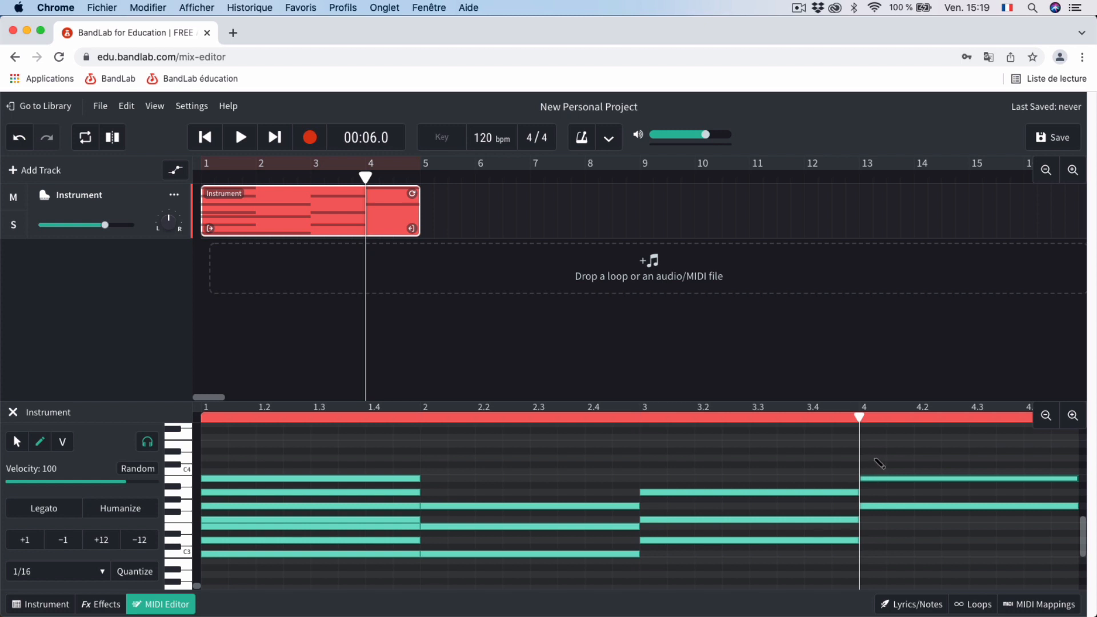
left_click(876, 459)
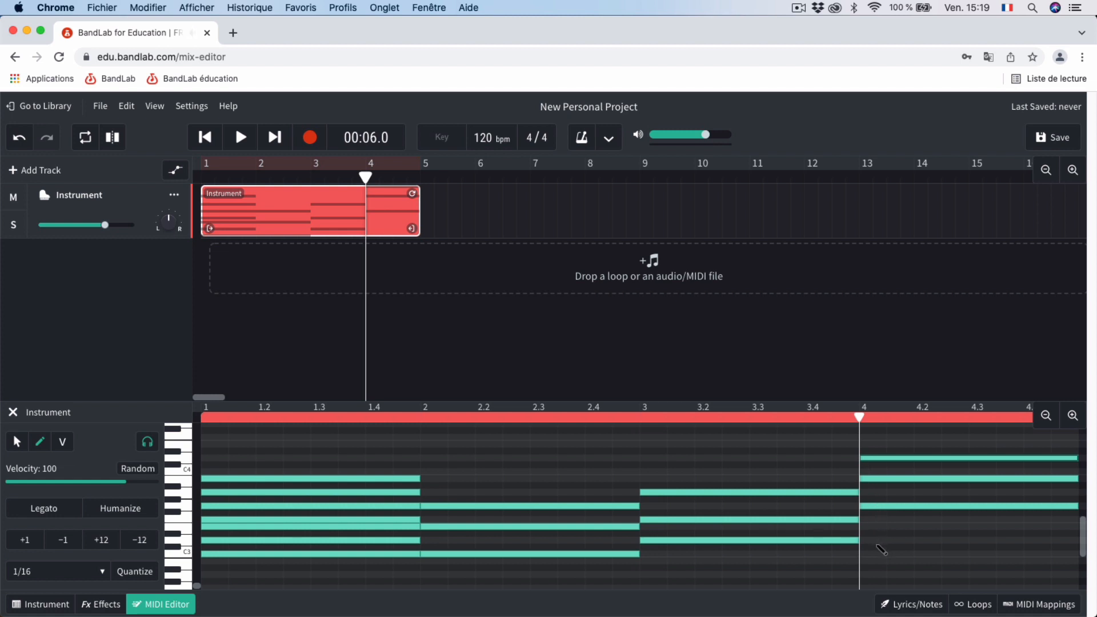
left_click(877, 540)
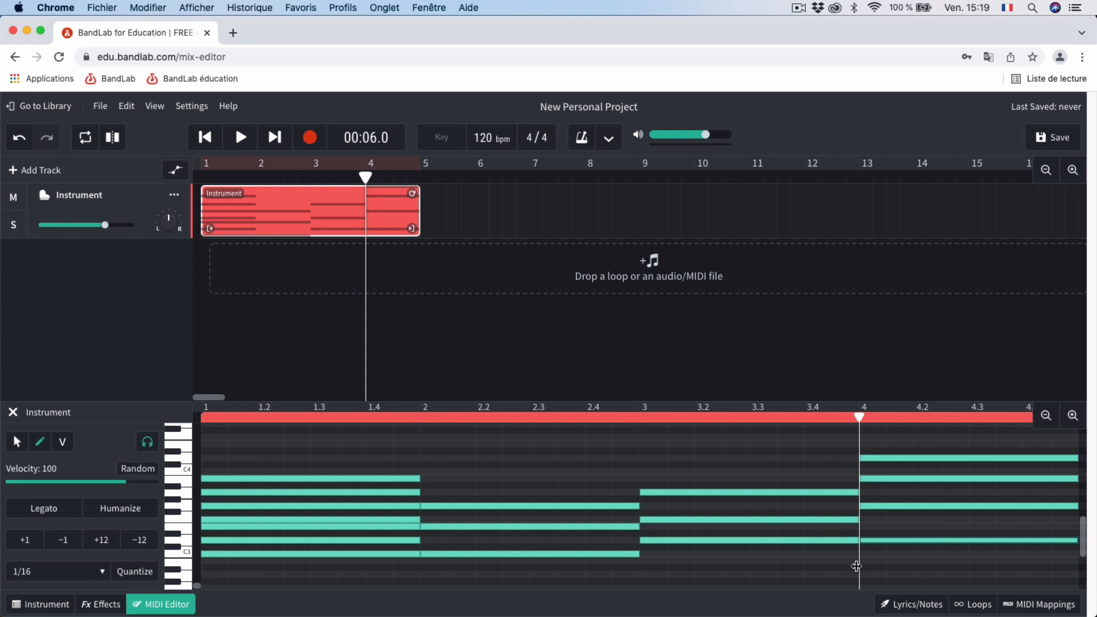
key("space")
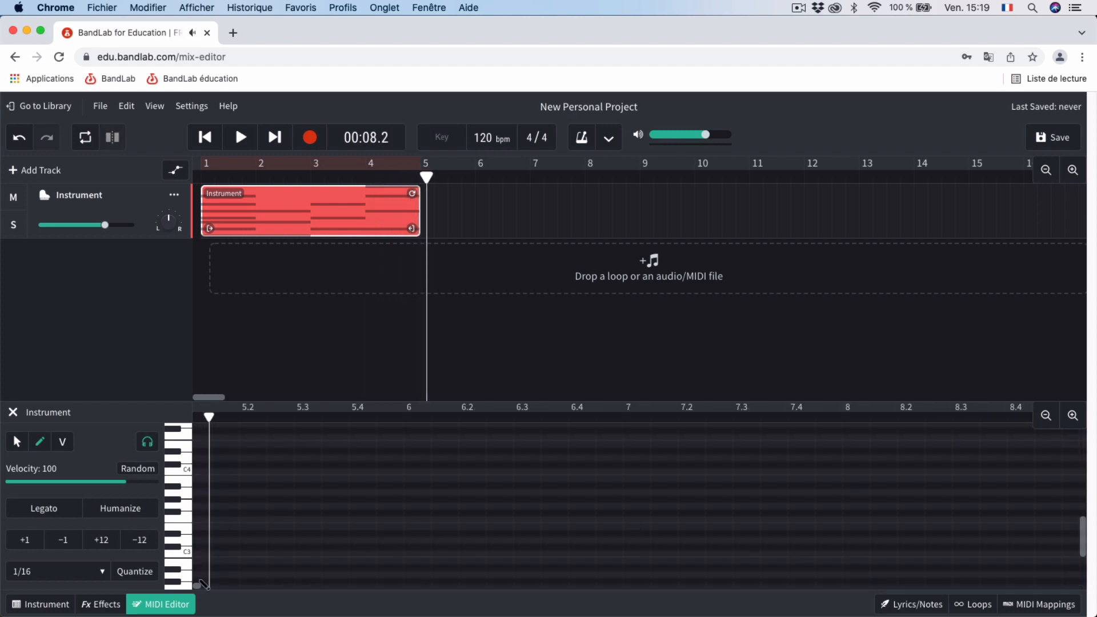
left_click_drag(201, 586, 181, 589)
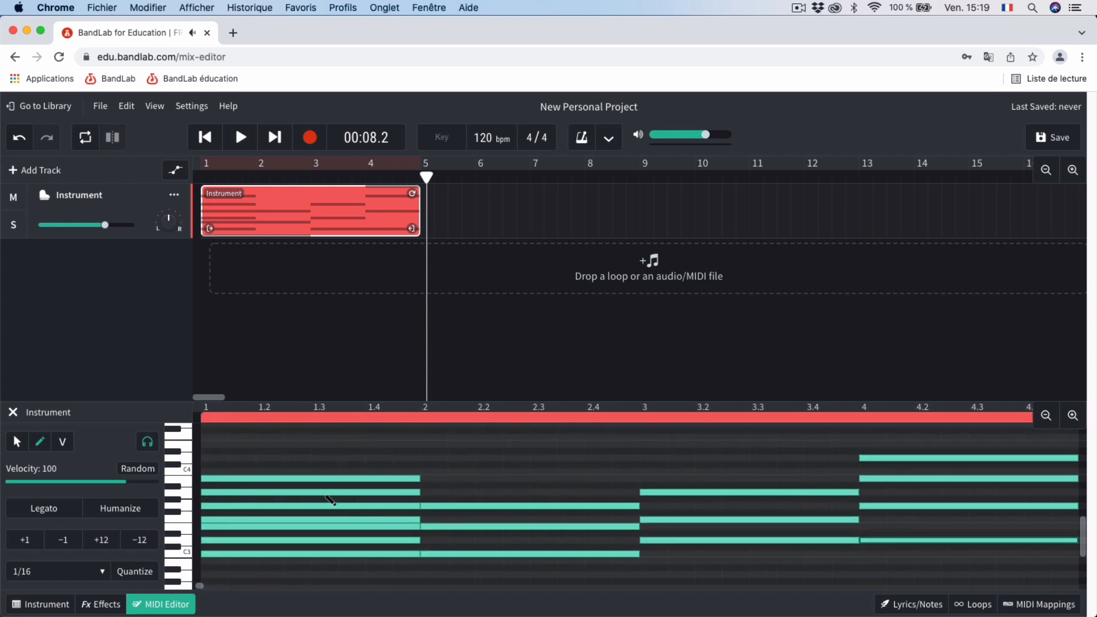